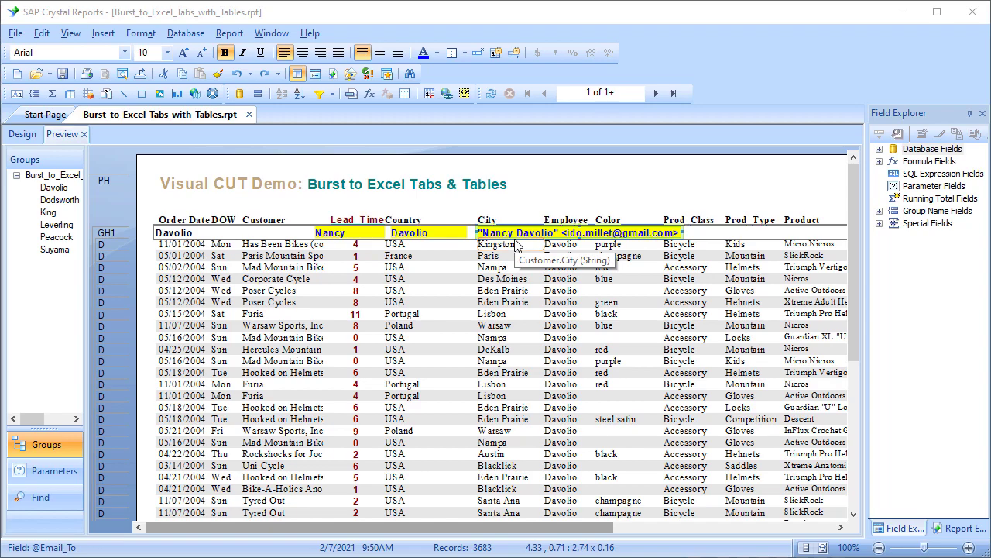
Suppress the GH1 employee group header, save, and open Burst_to_Excel_Tabs_with_Tables.rpt in Visual CUT.
right_click(97, 237)
click(136, 267)
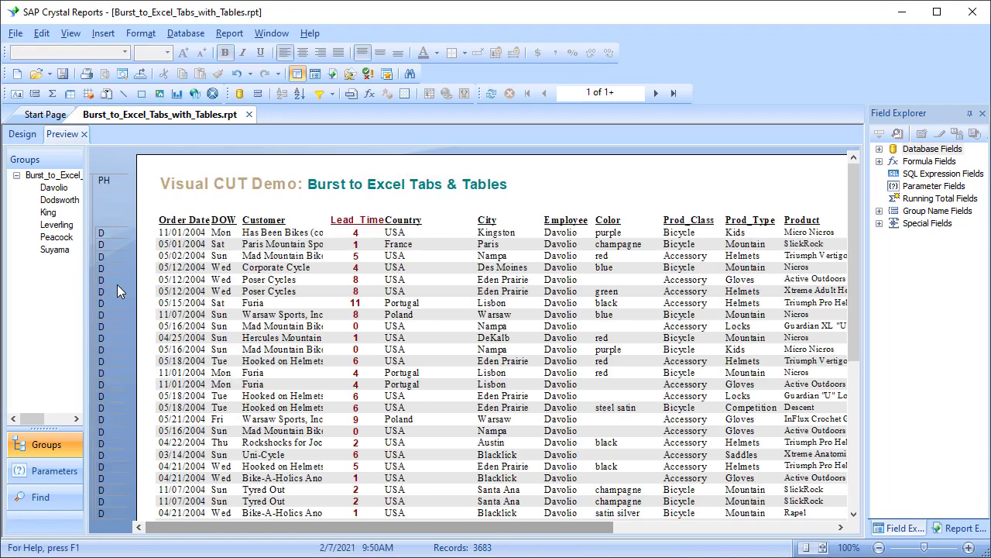
click(56, 78)
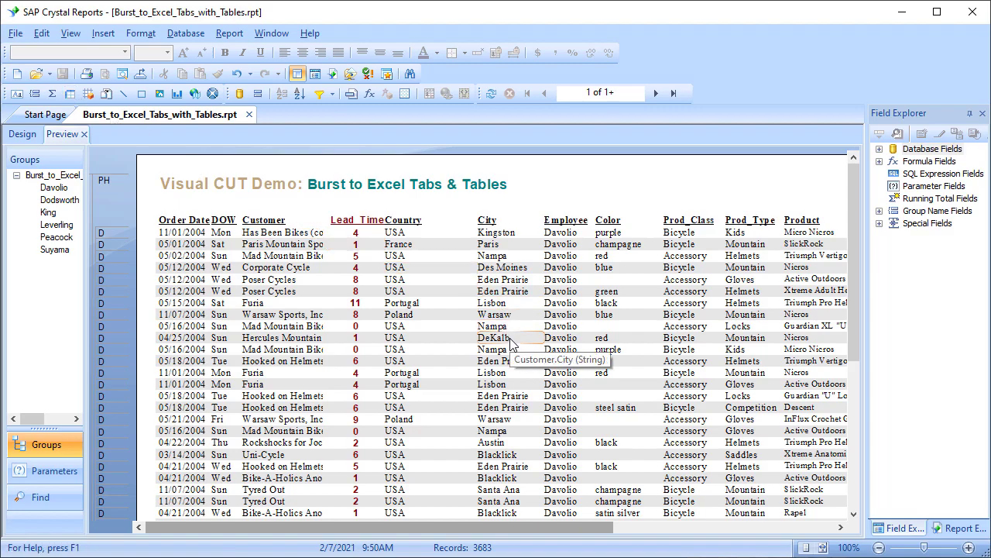
key(alt+Tab)
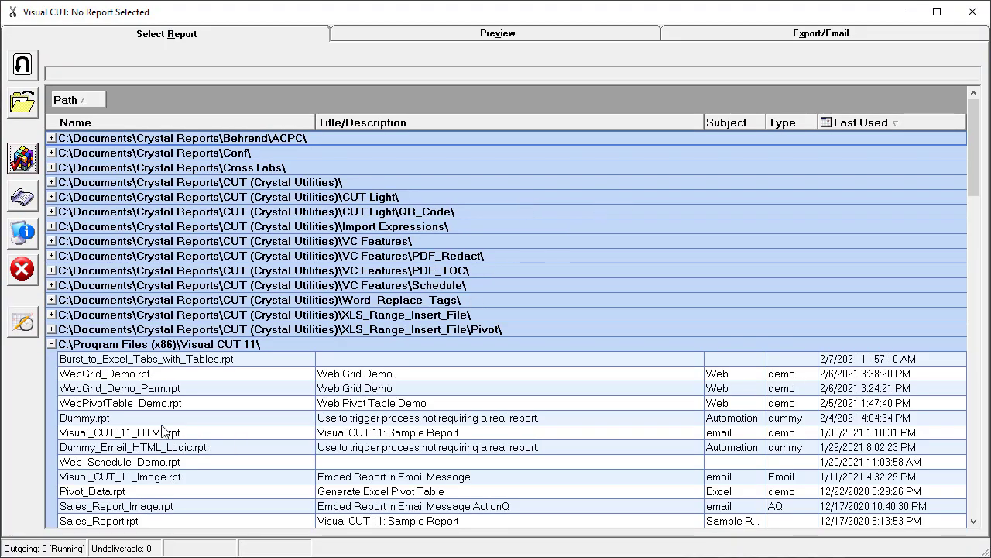
double_click(139, 360)
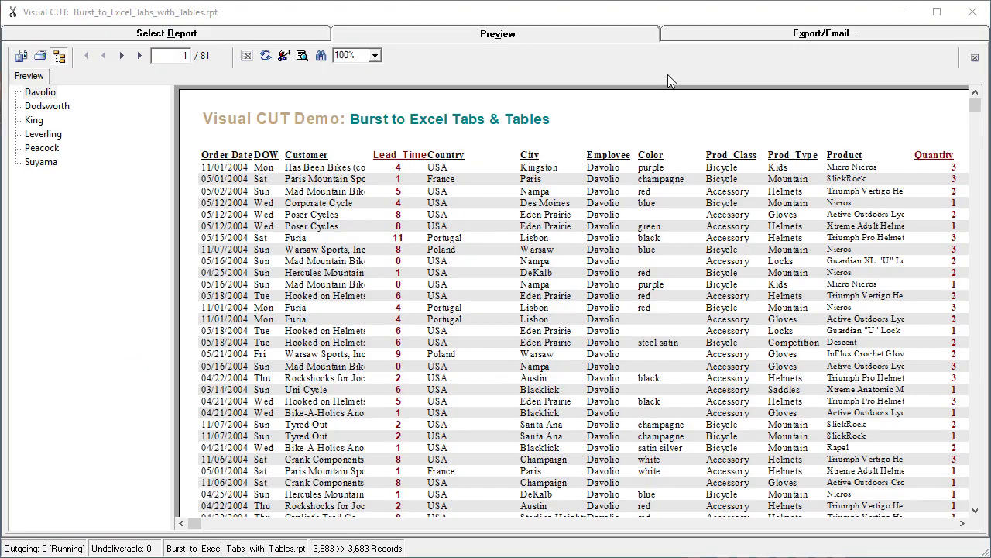
click(762, 36)
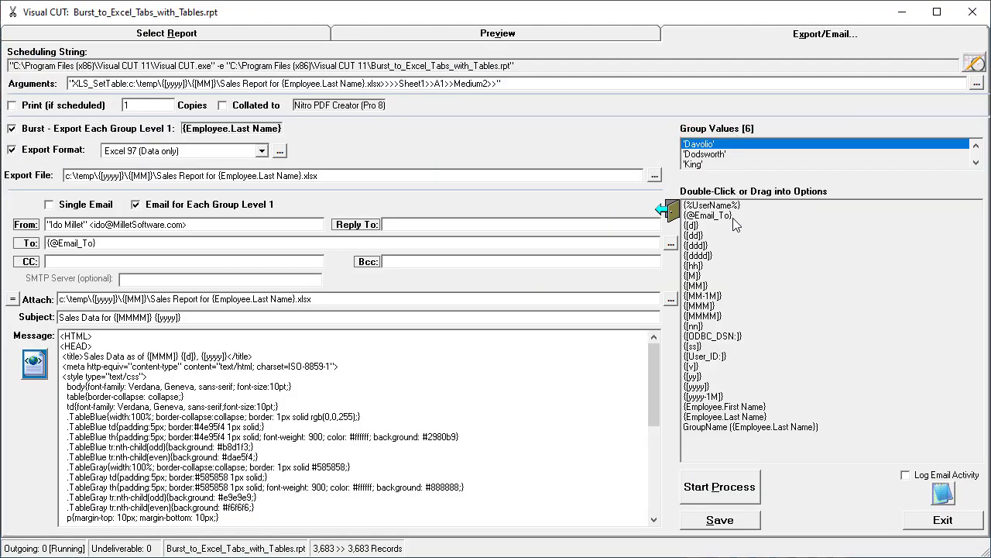
mouse_move(734, 223)
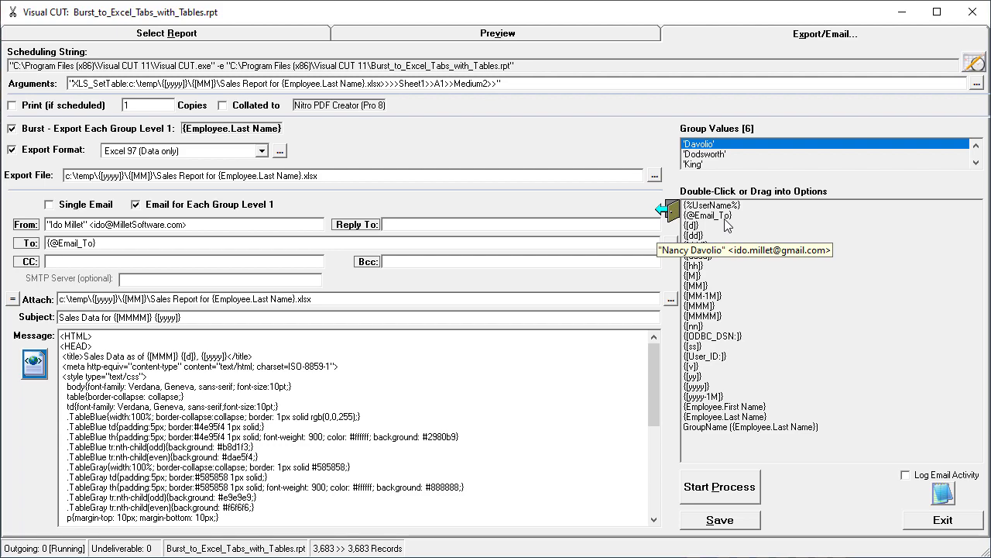
mouse_move(722, 411)
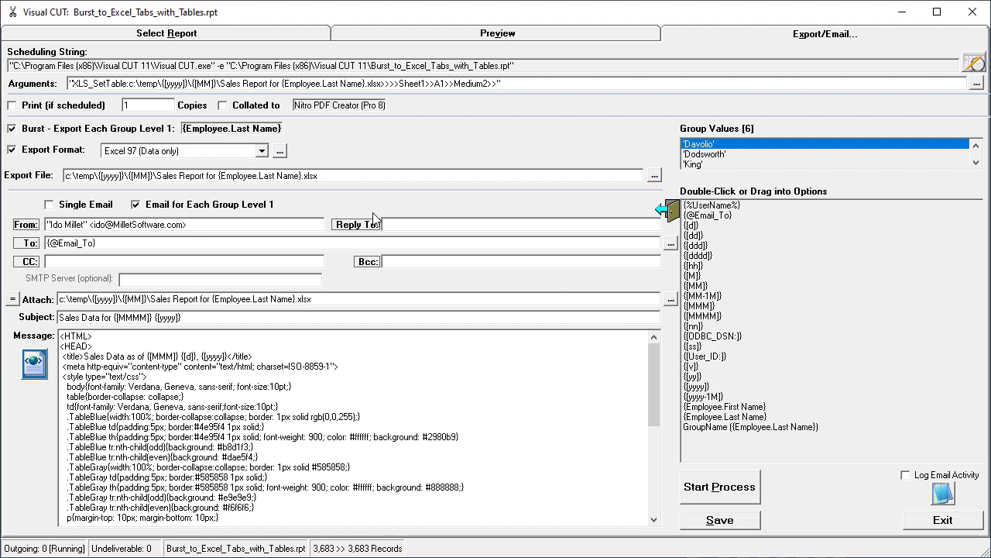
mouse_move(229, 181)
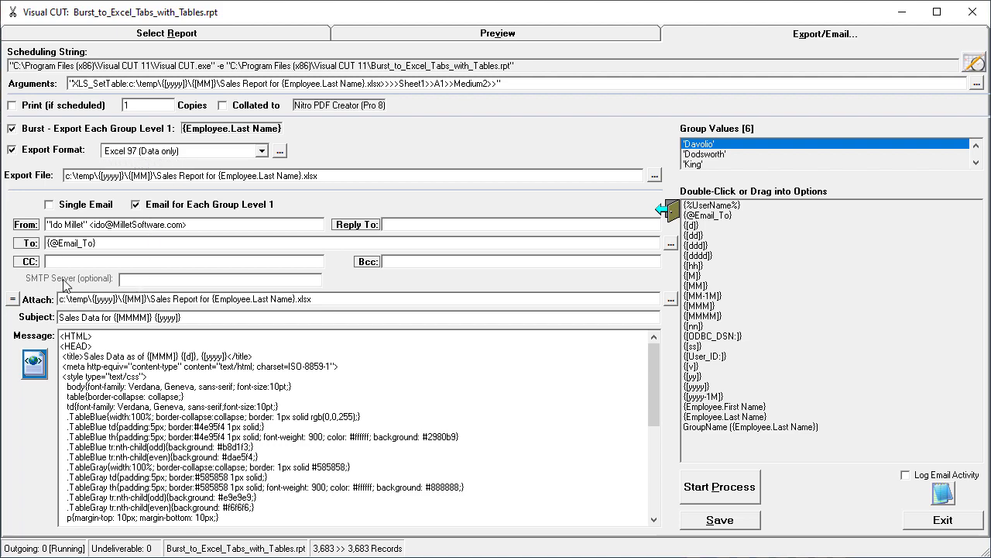
mouse_move(56, 247)
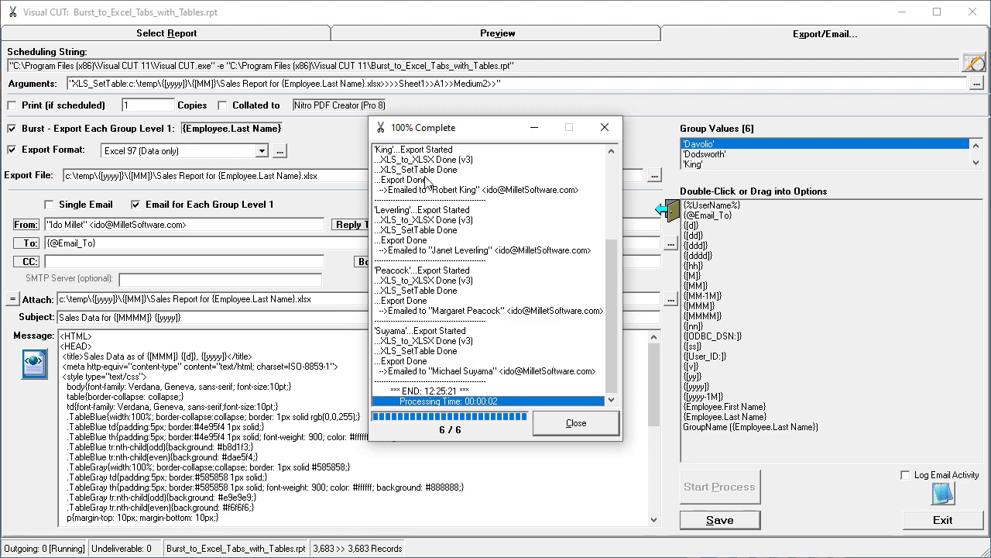
Close the finished-run summary and open the table arguments in the larger editor.
click(574, 426)
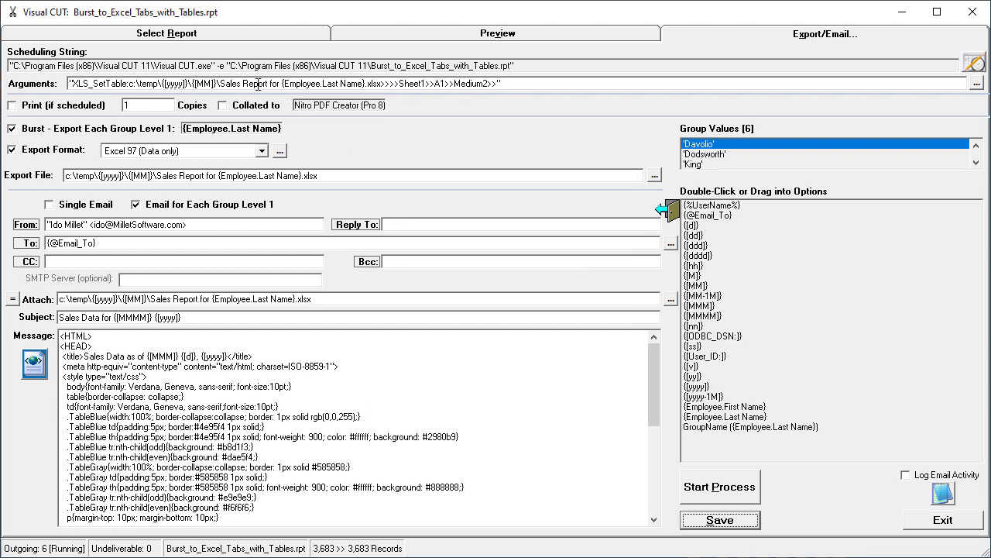
mouse_move(258, 84)
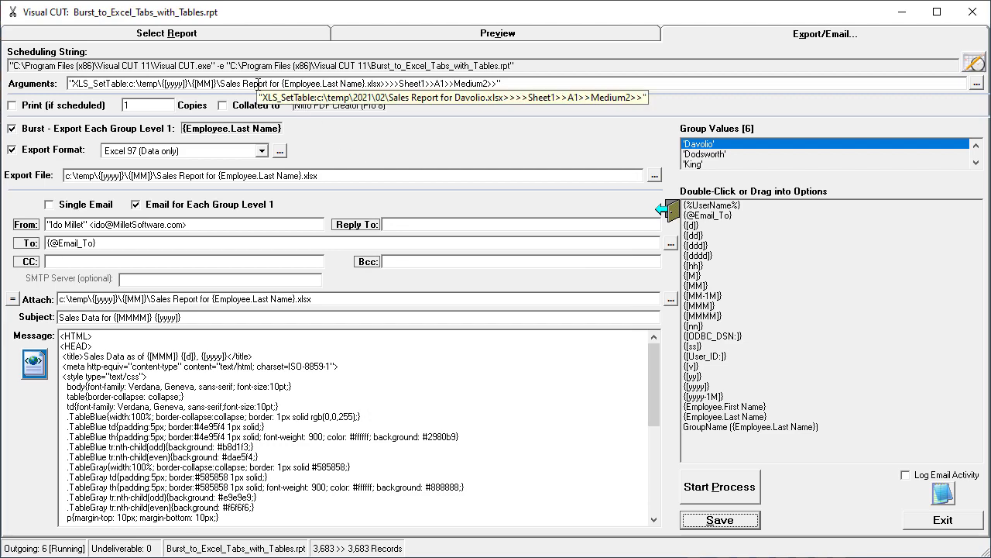
double_click(258, 83)
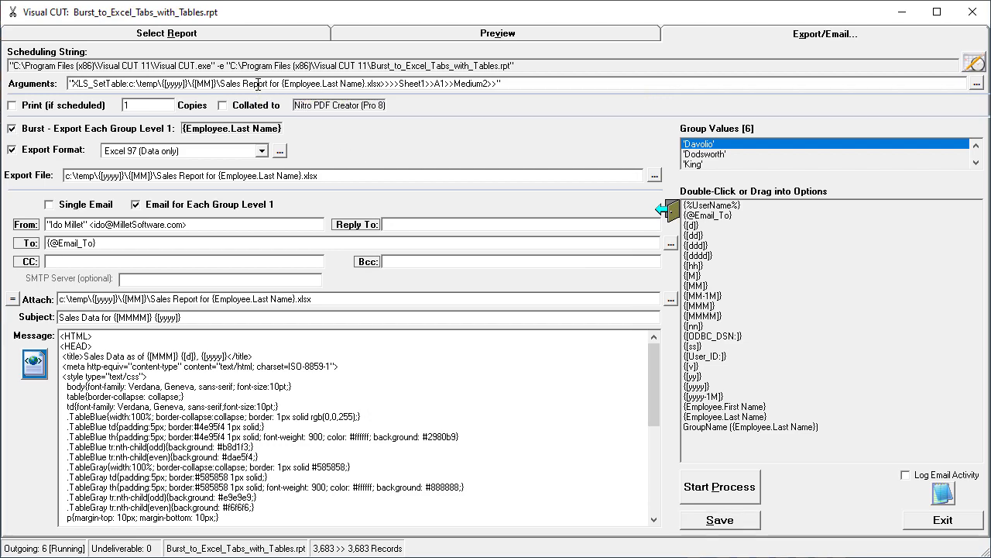
Review the output file path and Sheet1 target in the XLS_SetTable arguments, leaving them unchanged.
mouse_move(260, 203)
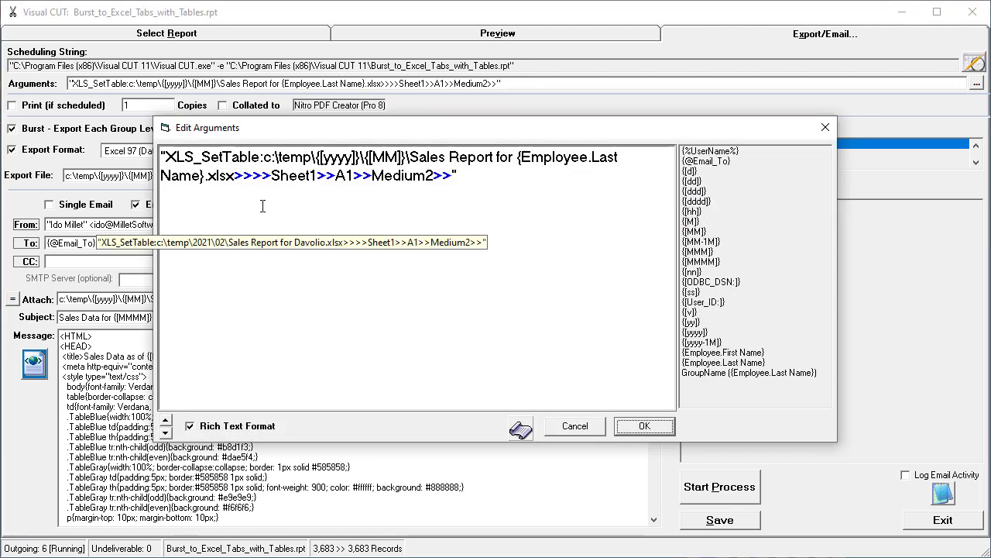
click(264, 158)
drag(293, 158, 238, 176)
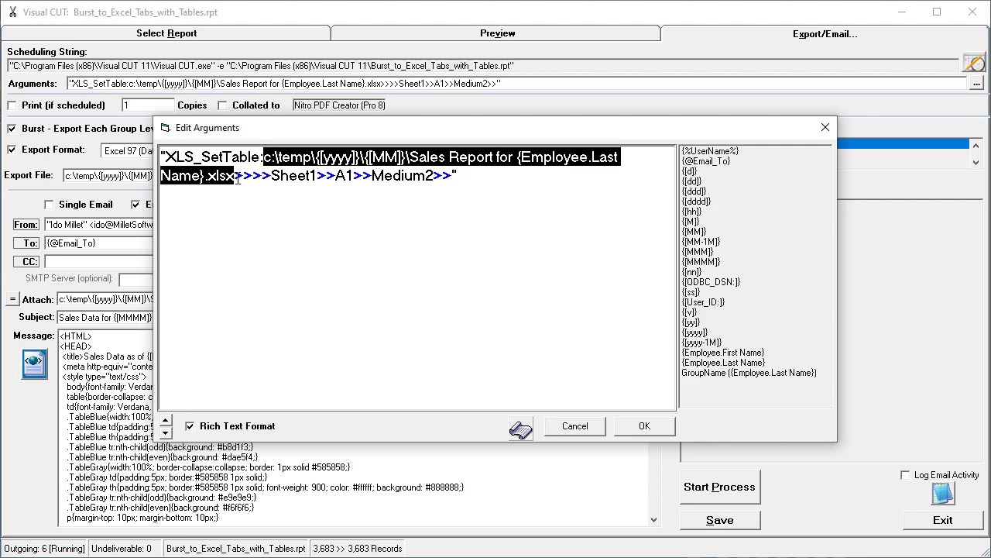
drag(271, 176, 430, 177)
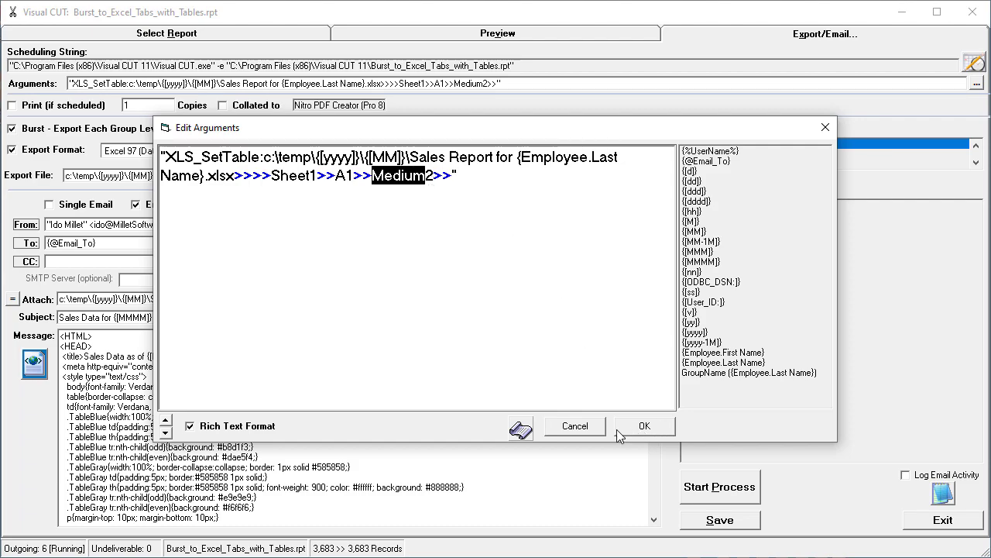
click(582, 428)
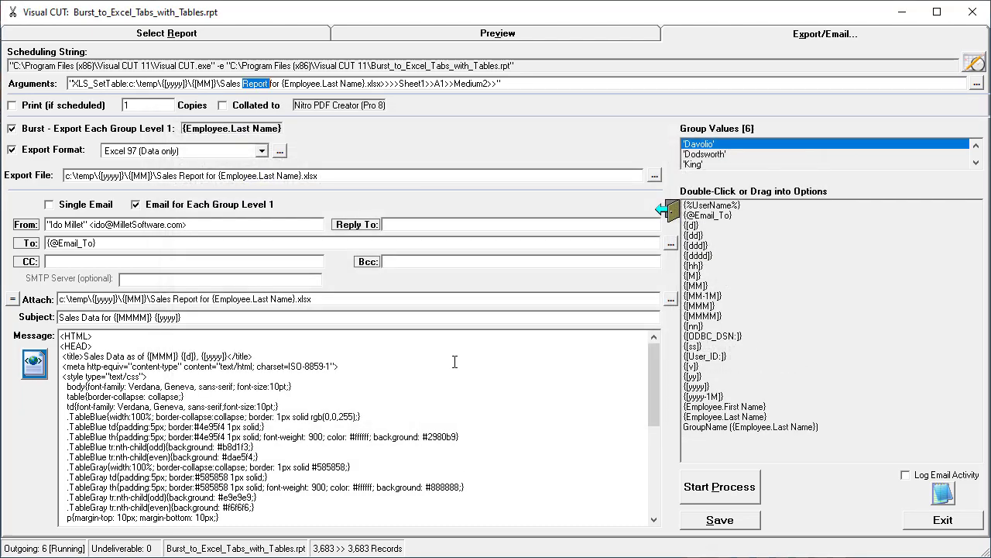
Open the temp\2021\02 output folder and open Sales Report for Dodsworth.xlsx in Excel.
double_click(178, 175)
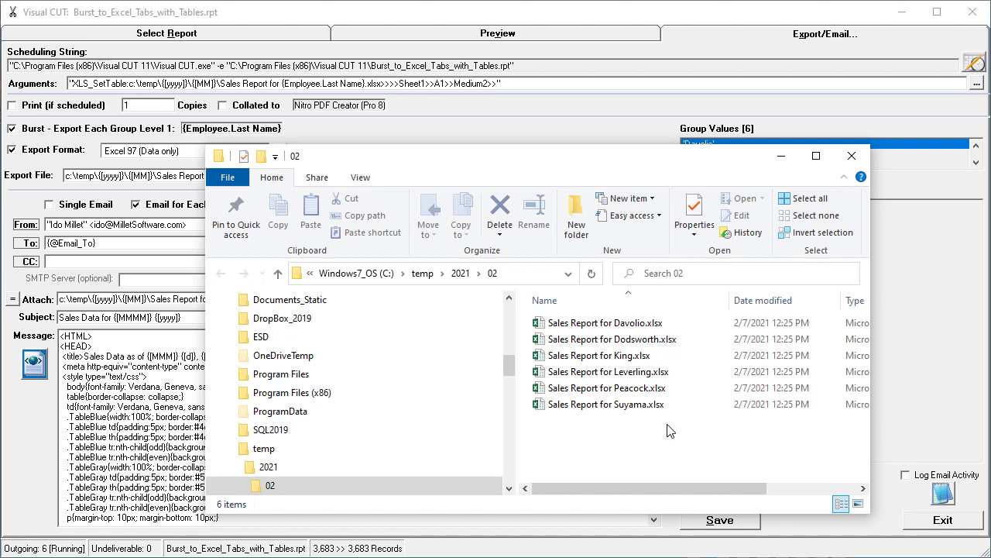
click(583, 342)
double_click(582, 342)
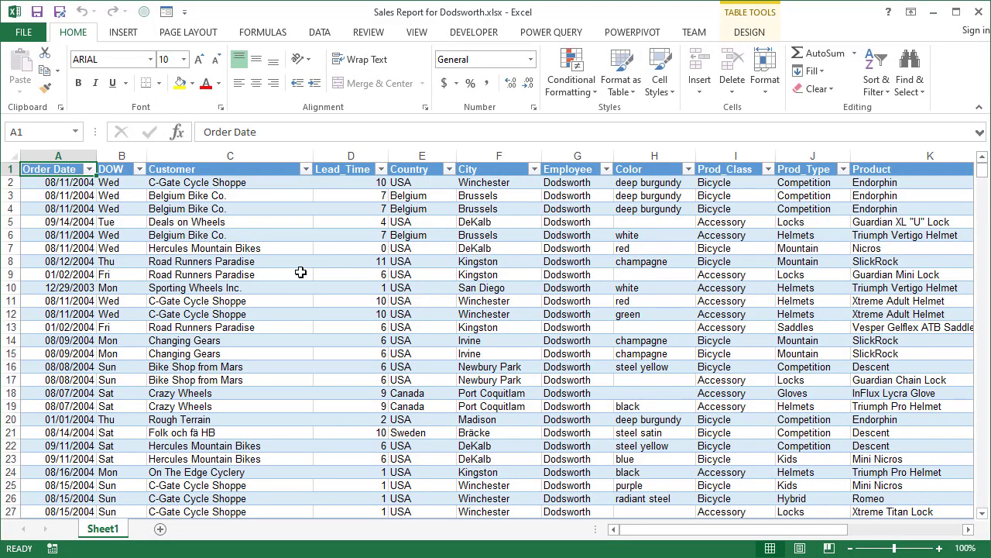
Browse the full set of table styles without changing the table.
click(740, 35)
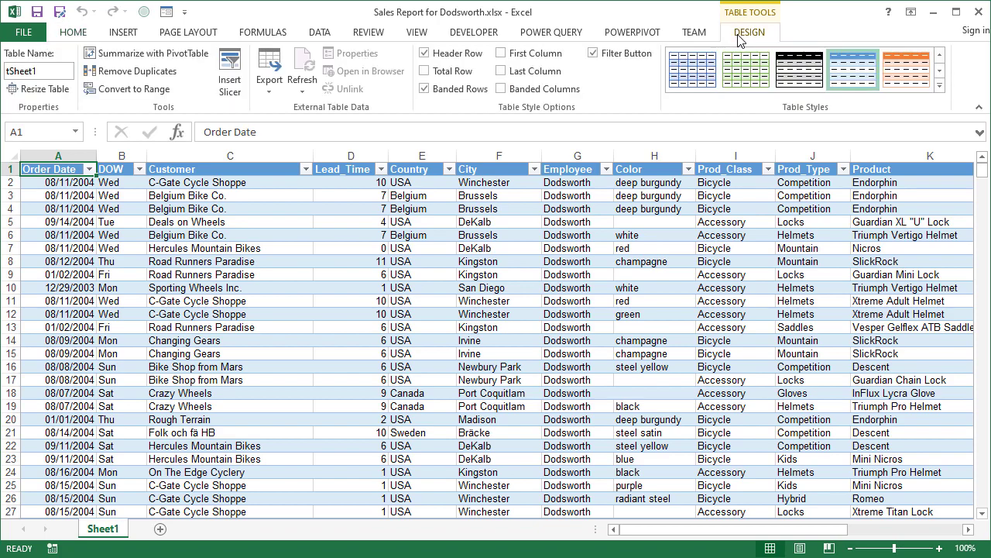
click(940, 87)
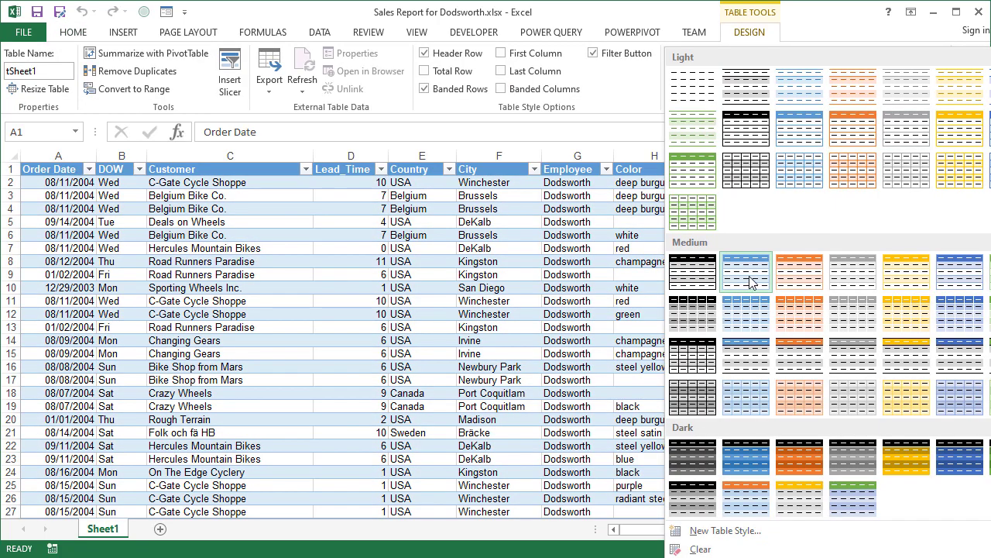
click(74, 34)
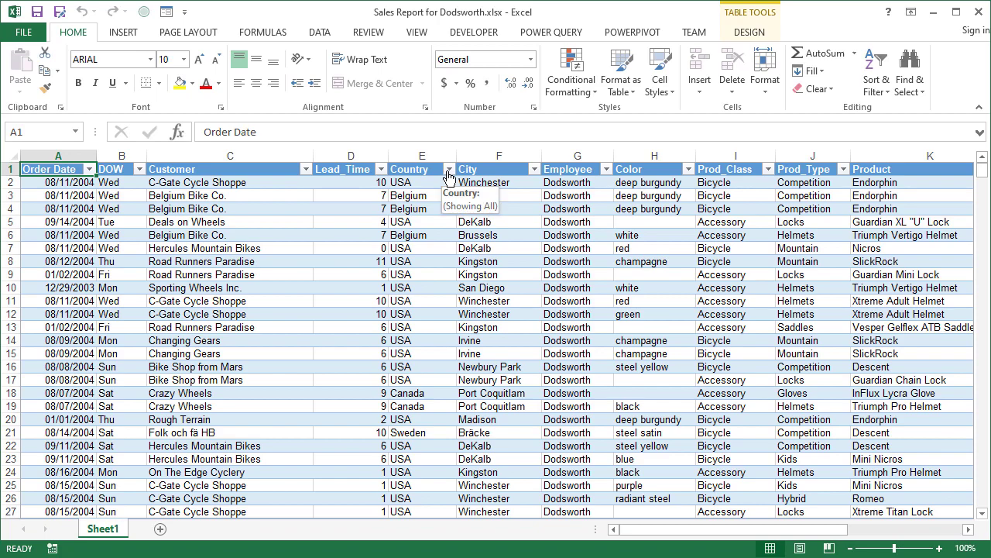
Filter the Lead_Time column to values less than 3.
click(448, 169)
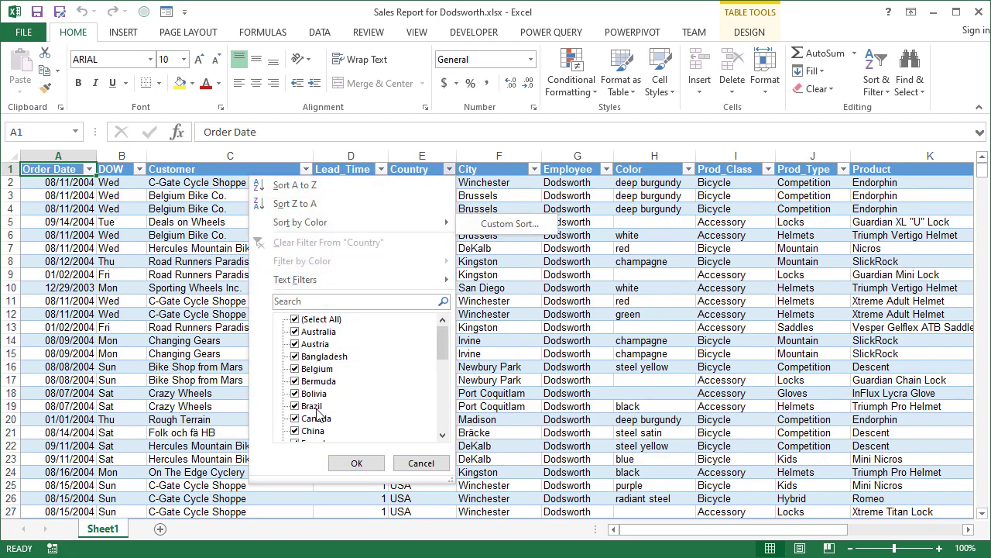
click(379, 169)
click(380, 170)
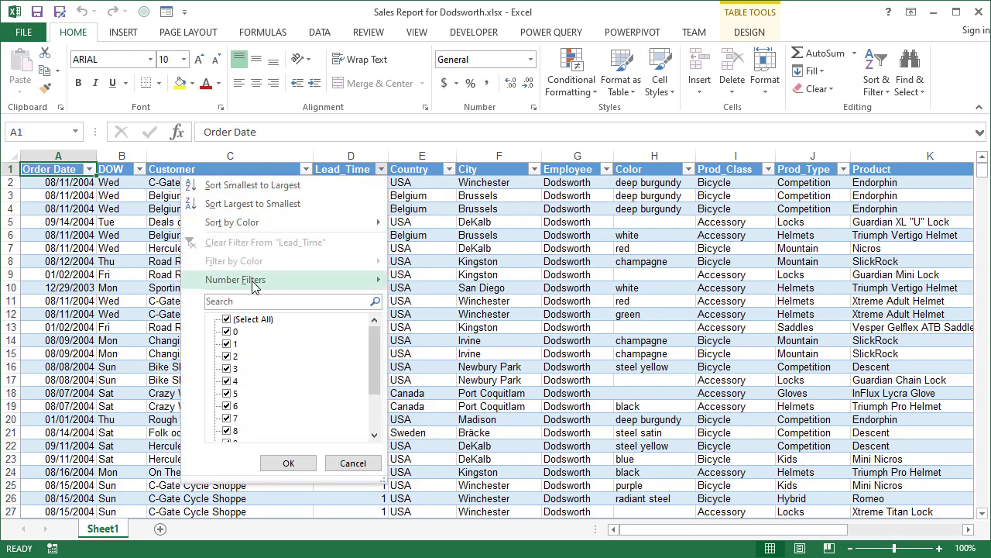
mouse_move(252, 286)
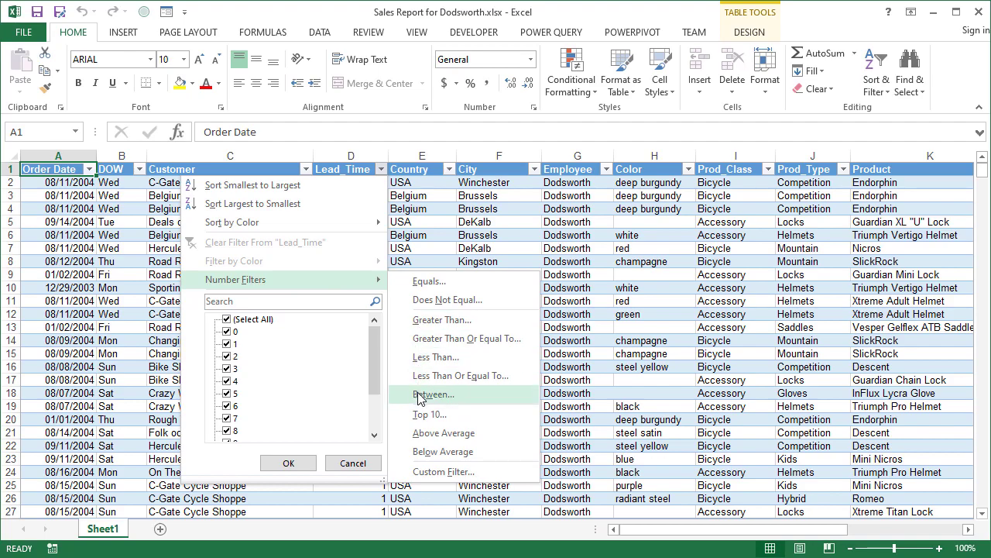
click(422, 357)
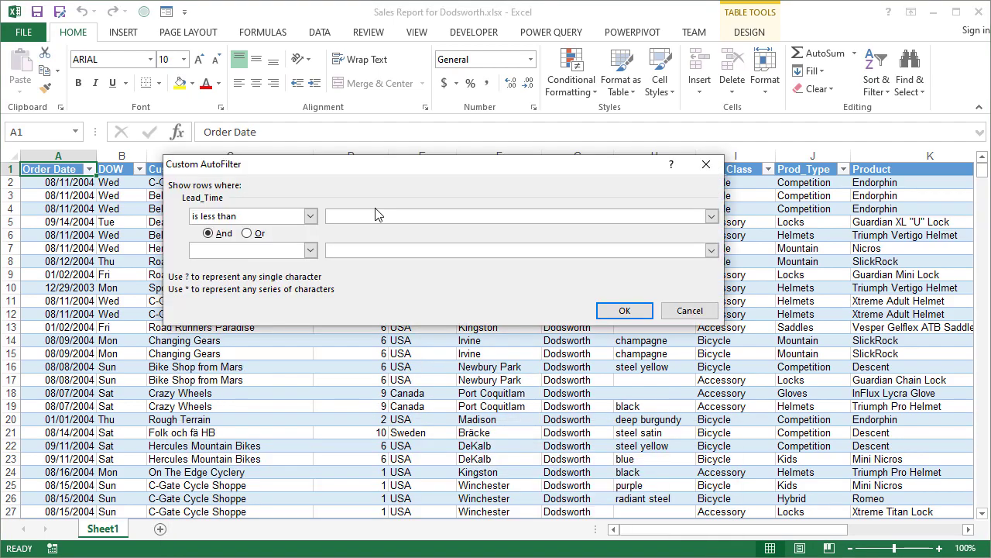
text(3)
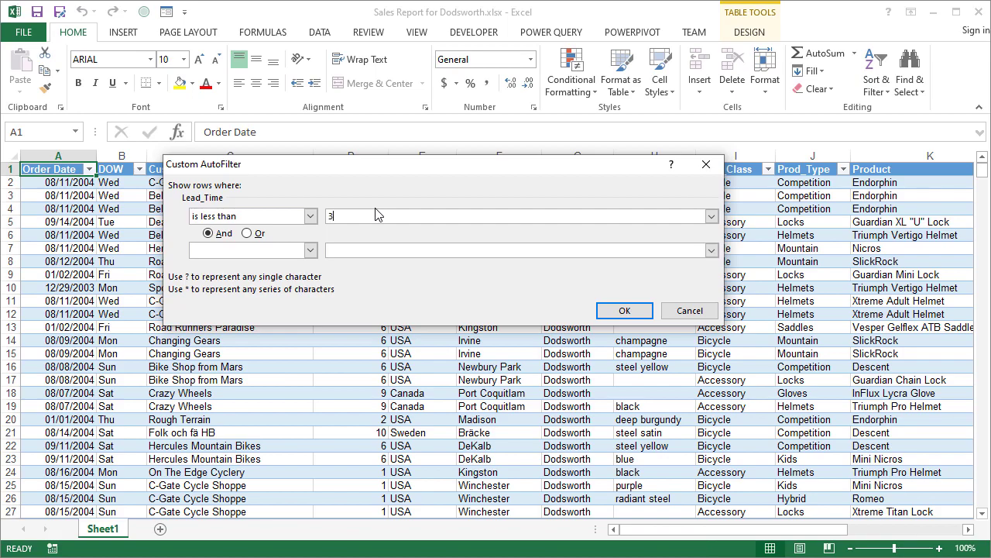
click(629, 314)
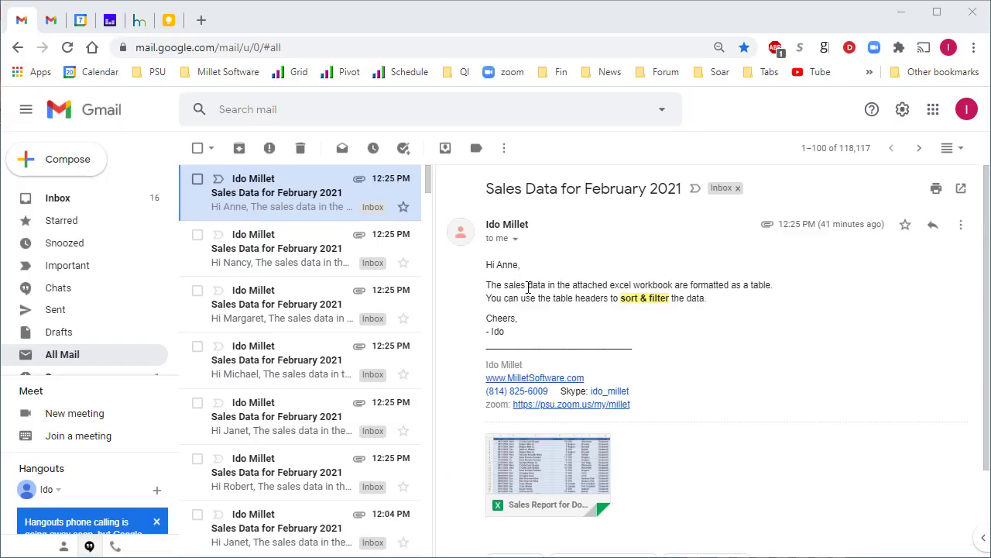
Open the next employee's 'Sales Data for February 2021' email with its attached workbook.
click(263, 262)
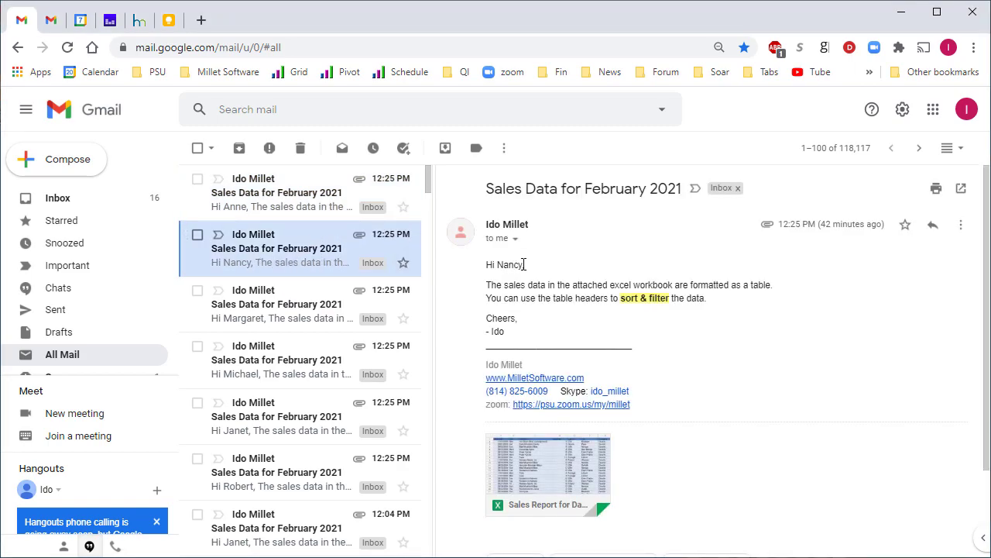
mouse_move(544, 473)
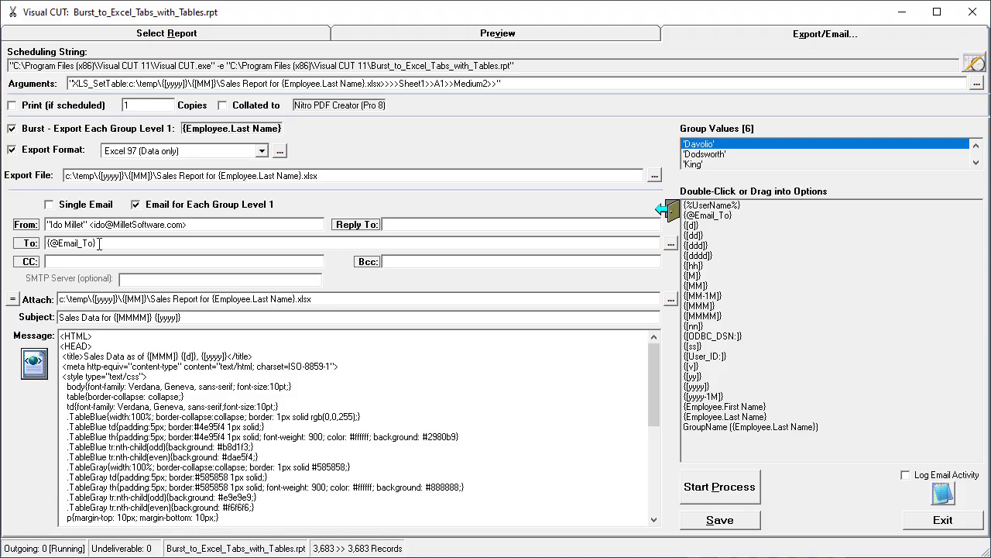
drag(100, 243, 39, 244)
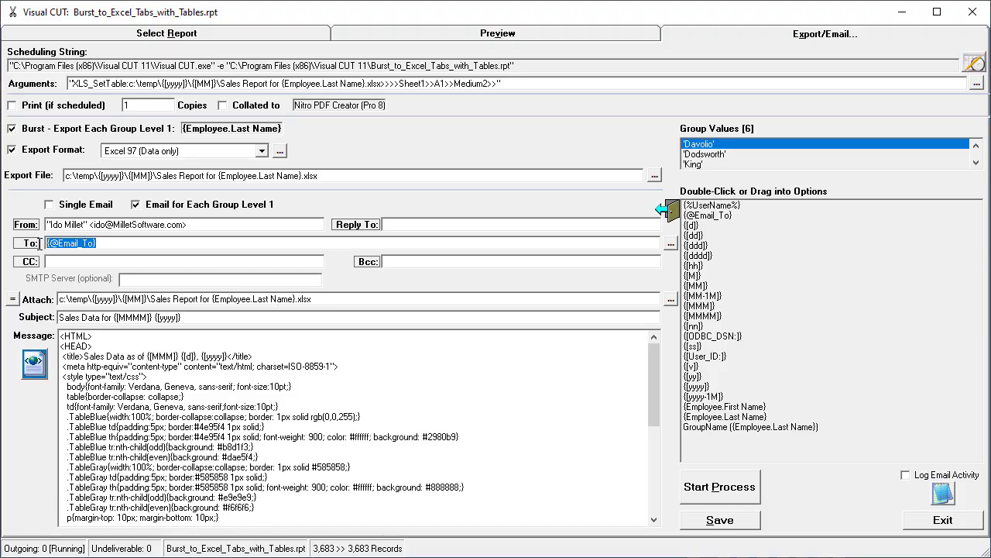
click(32, 364)
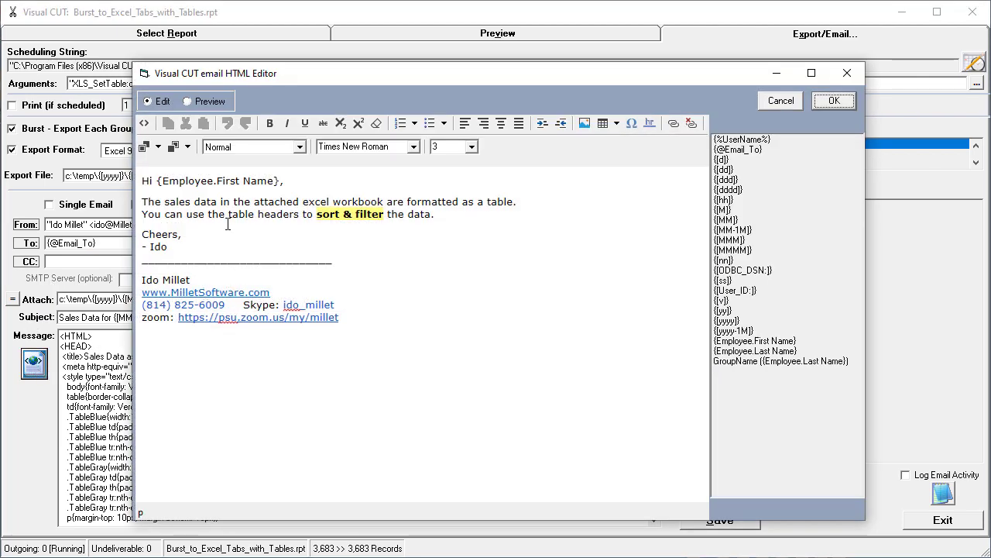
drag(157, 180, 285, 178)
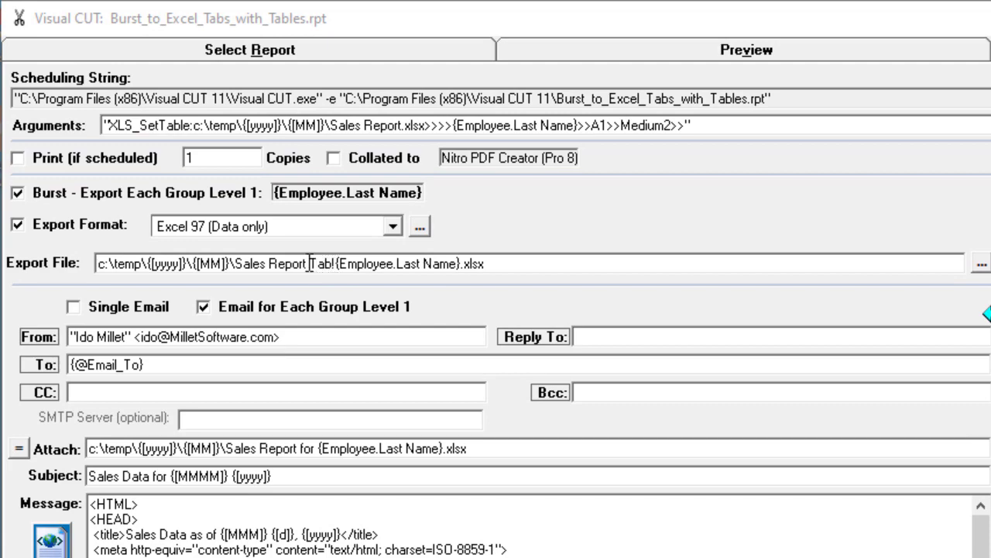
Point out the Sales Report Tab! export file name and turn off emailing per employee.
click(309, 264)
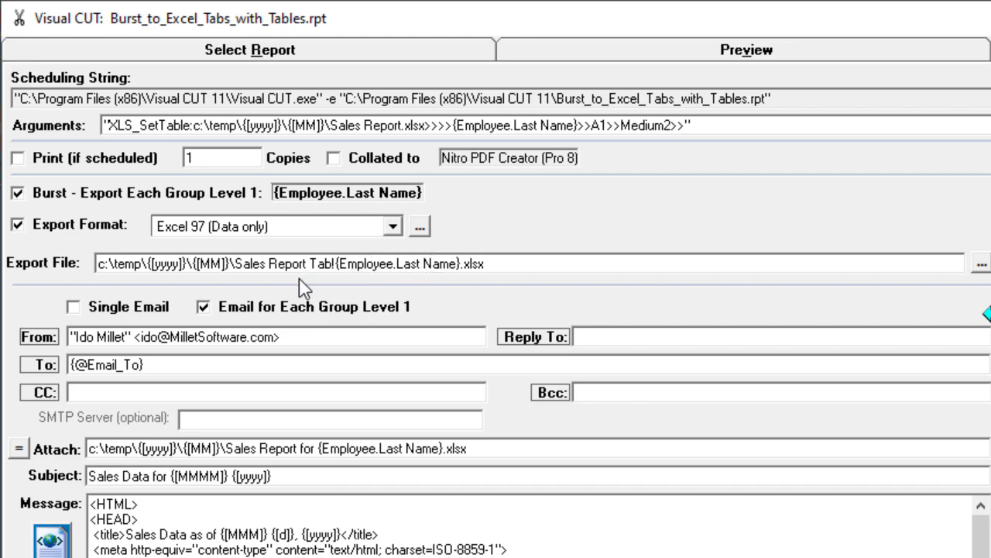
drag(235, 264, 307, 264)
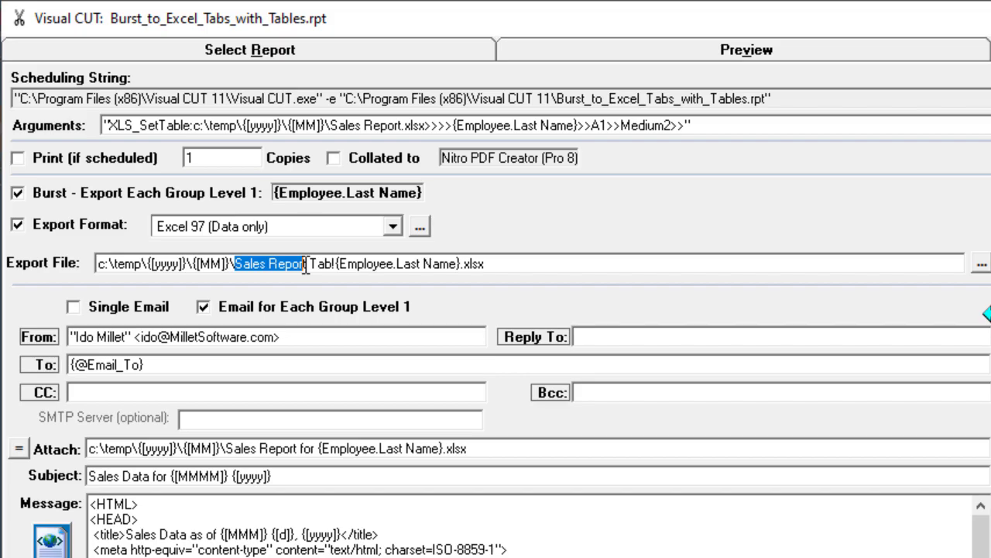
click(206, 307)
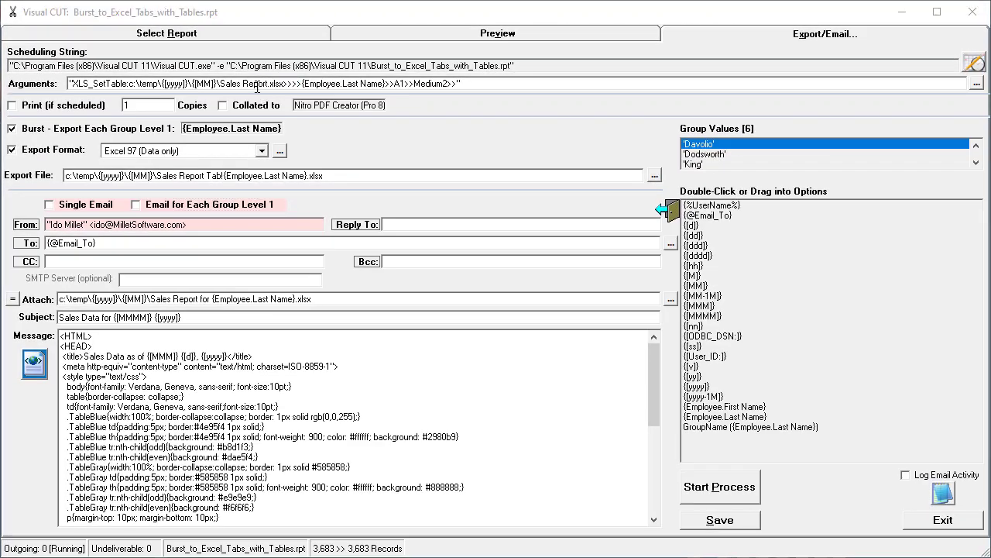
Open the arguments editor and select the employee last name sheet field.
double_click(256, 87)
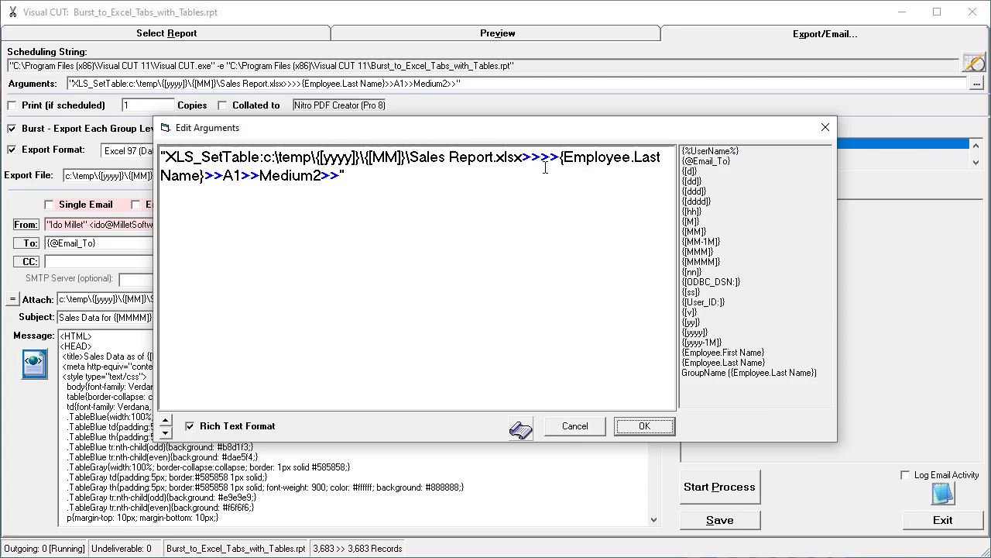
mouse_move(561, 158)
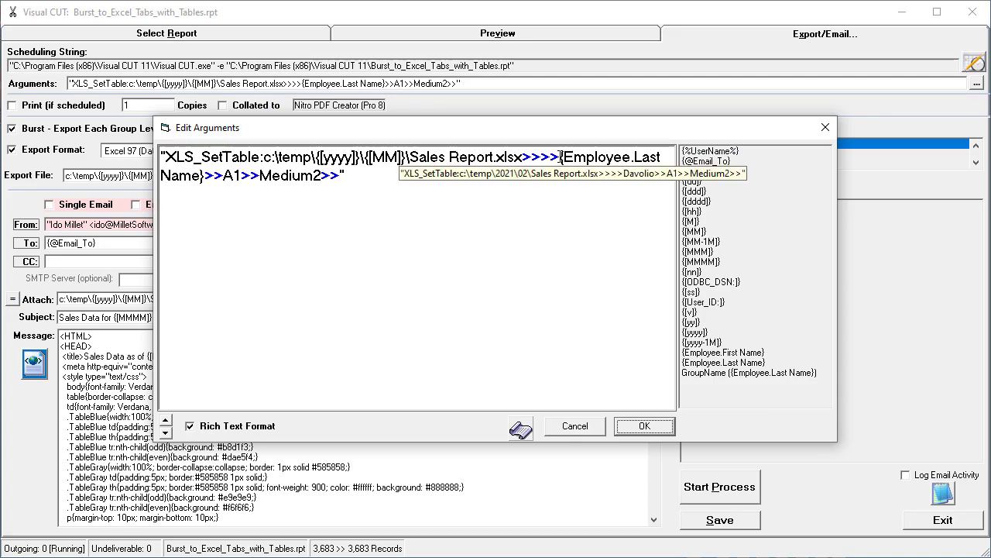
drag(562, 158, 207, 185)
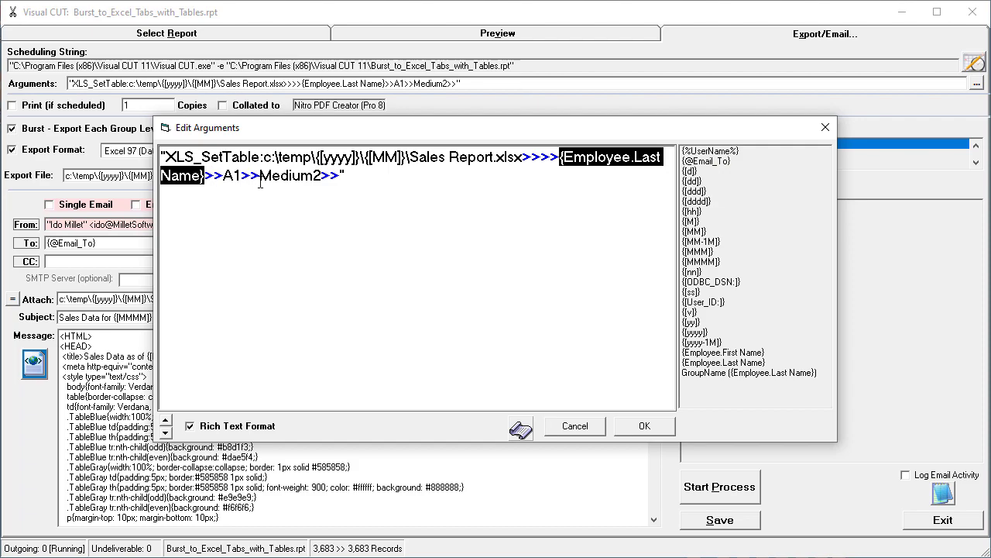
Run the burst export, then open the combined Sales Report.xlsx from the temp\2021\02 folder.
click(644, 426)
click(712, 486)
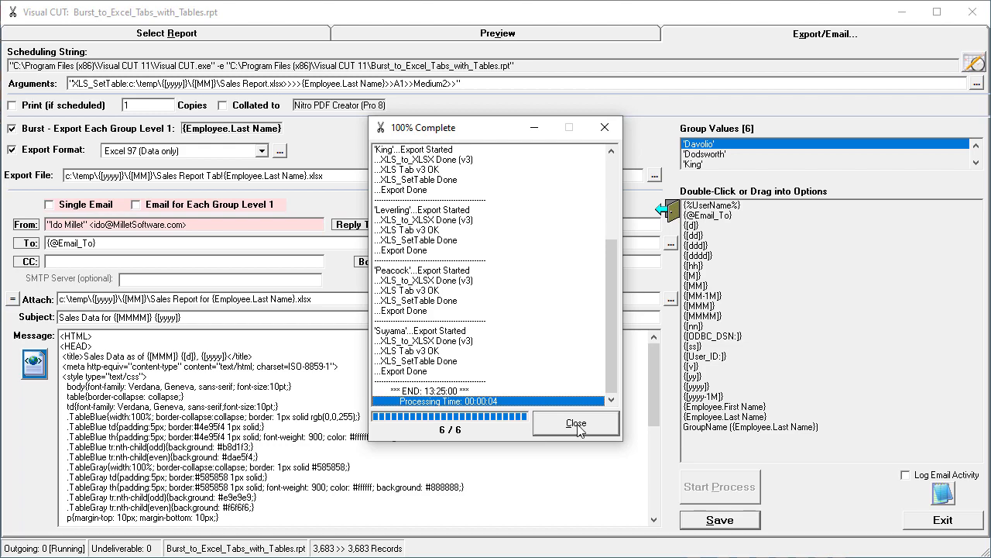
click(577, 424)
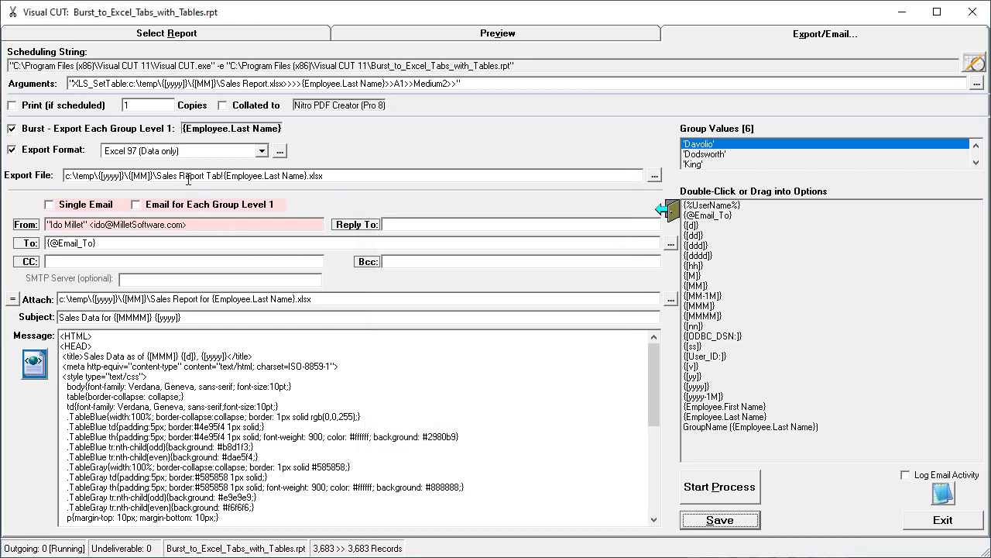
double_click(187, 177)
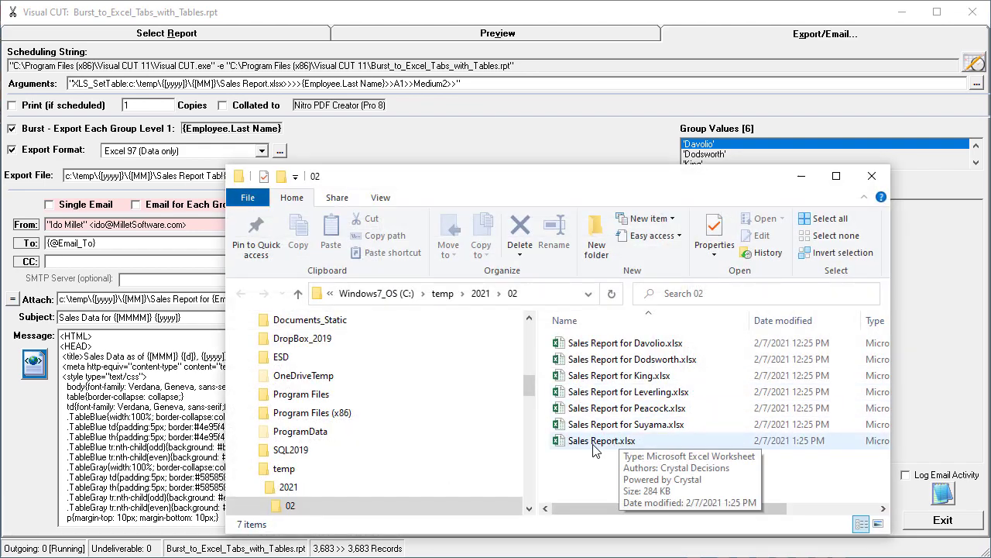
double_click(589, 441)
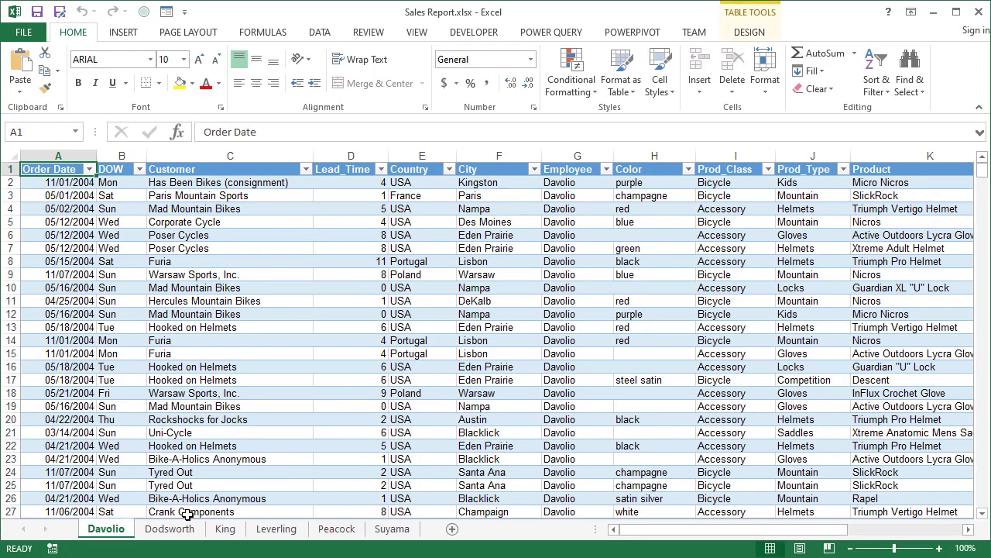
Step through the employee sheets to the last tab, Suyama.
click(169, 529)
key(ctrl+Page_Down)
key(ctrl+Page_Down)
key(ctrl+Page_Down)
key(ctrl+Page_Down)
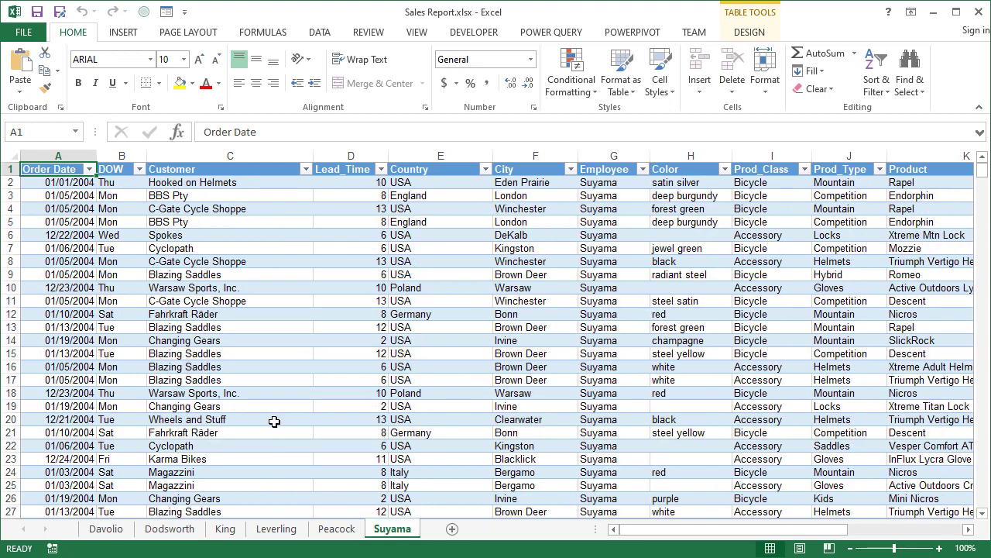